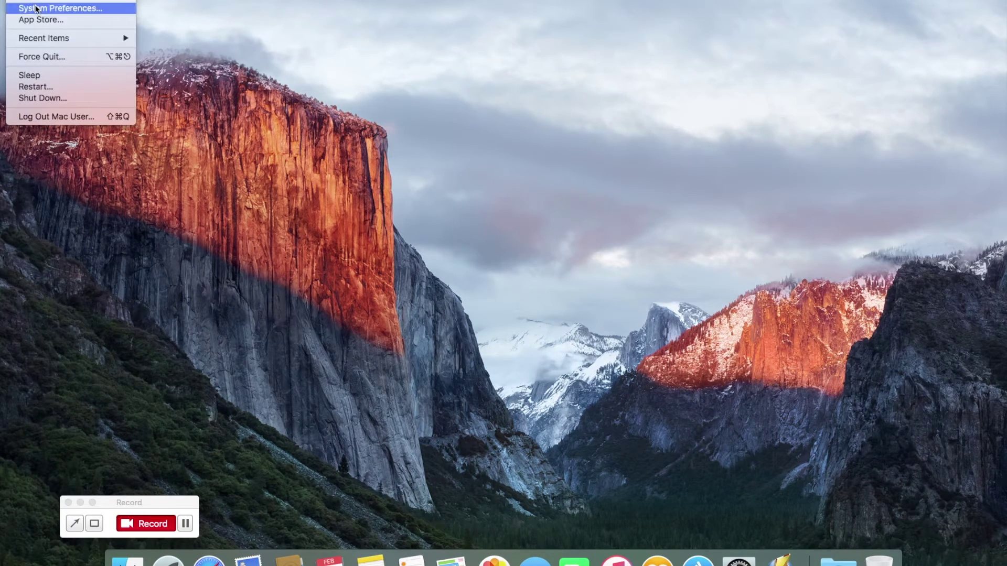
# Enable Hard disks on the desktop in Finder Preferences, review the Advanced and Sidebar tabs, and close.
pyautogui.click(204, 93)
pyautogui.click(78, 1)
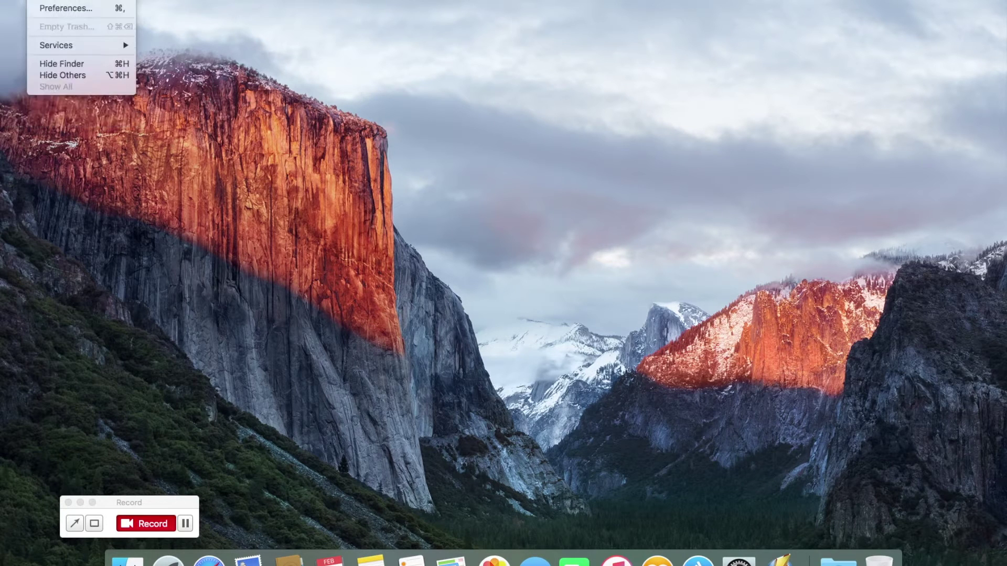
pyautogui.click(58, 8)
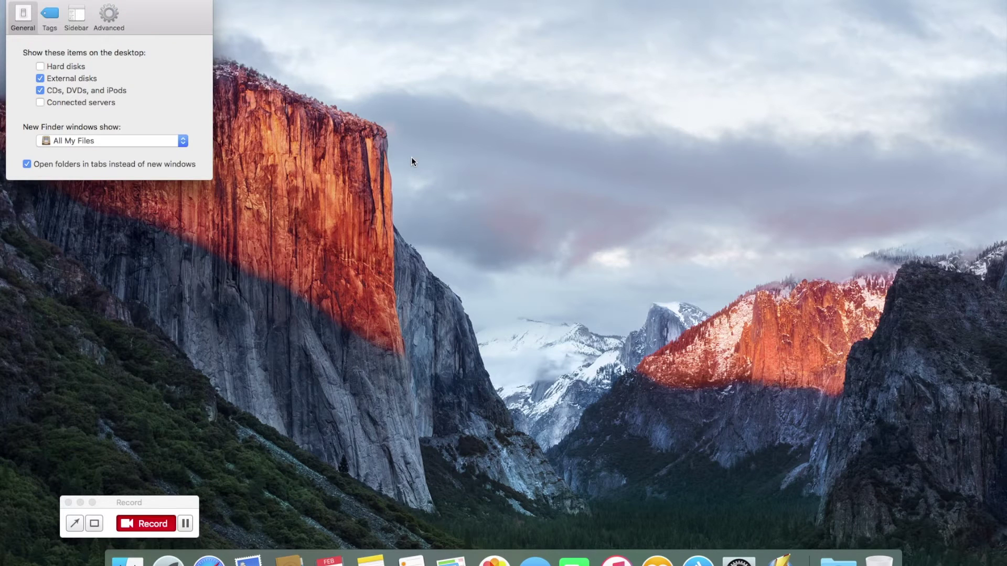
pyautogui.click(79, 66)
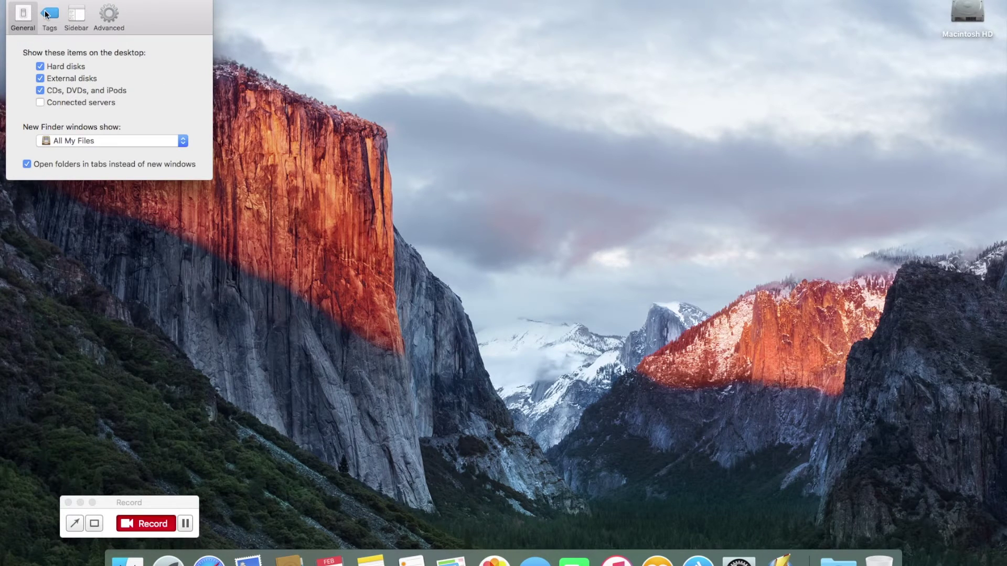
pyautogui.click(109, 15)
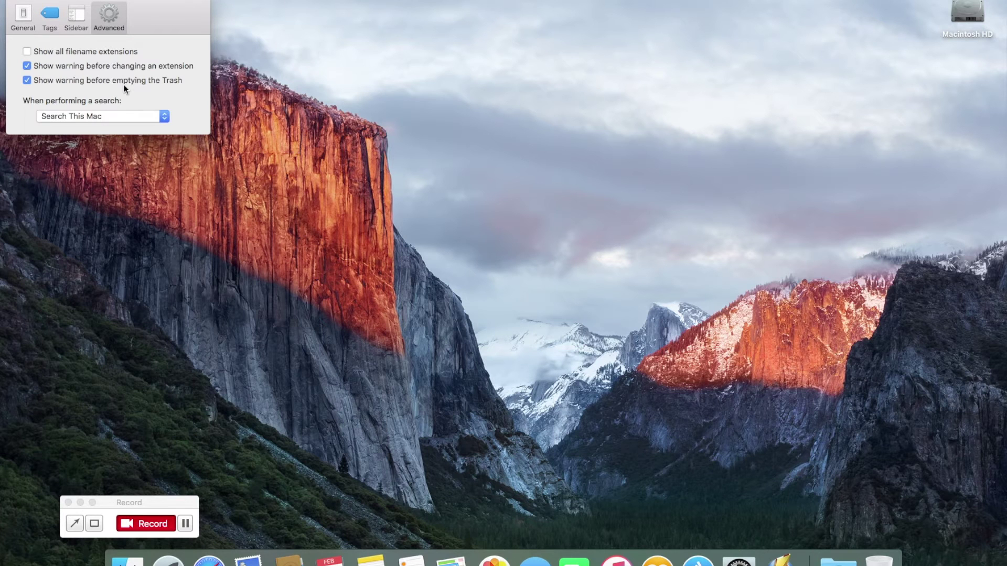
pyautogui.click(76, 15)
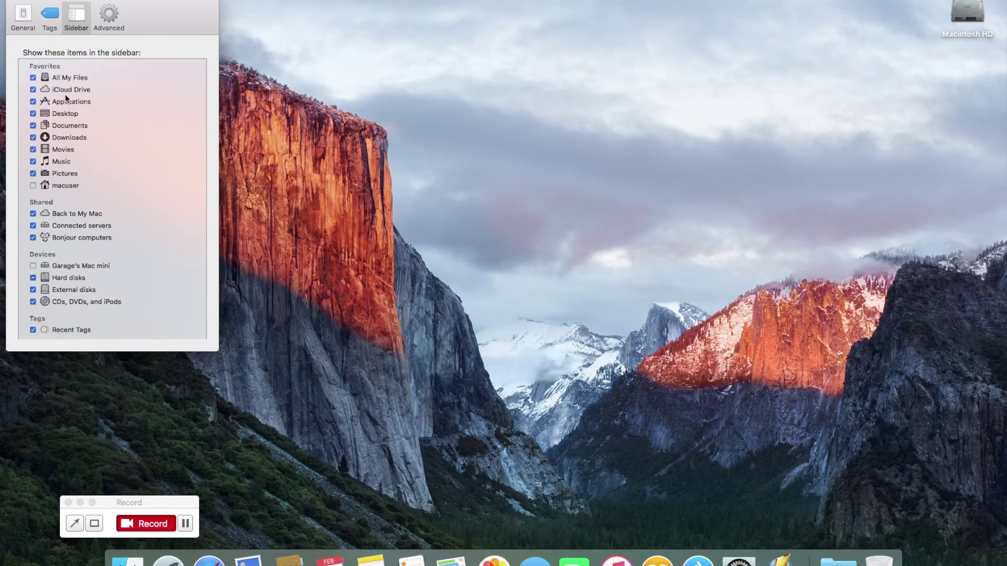
pyautogui.click(22, 14)
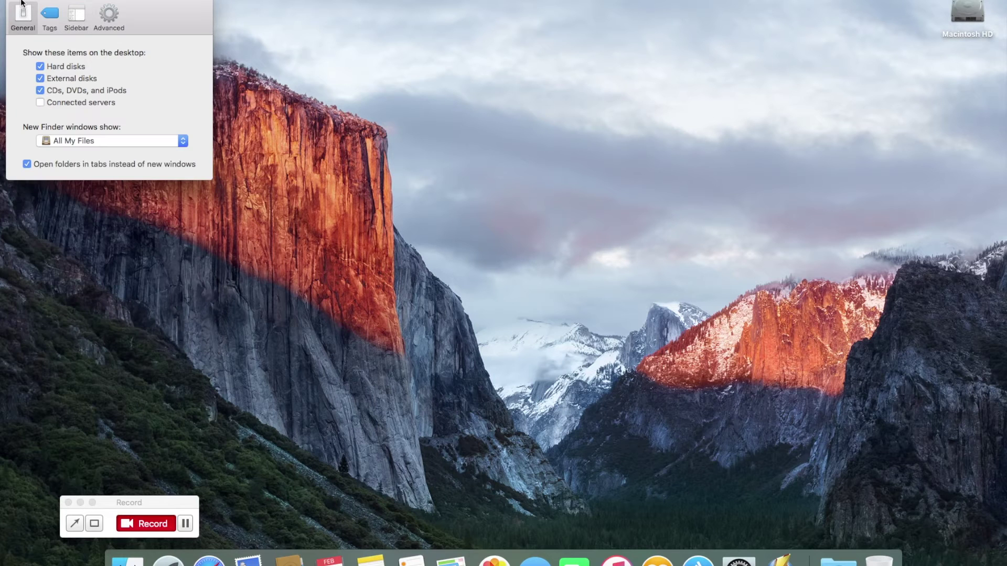
pyautogui.click(27, 2)
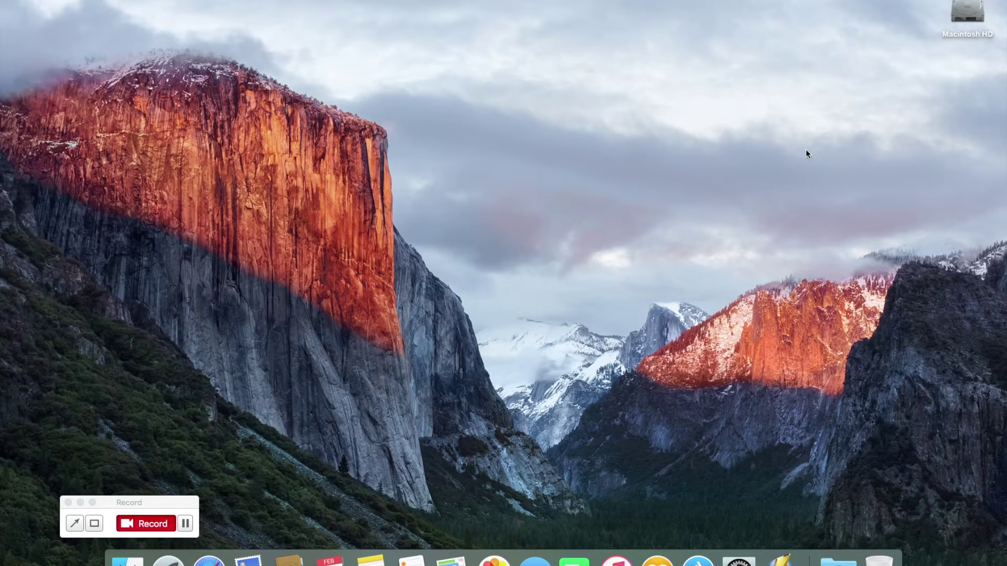
# Open the Macintosh HD desktop drive in a Finder window and scroll through its sidebar.
pyautogui.click(967, 15)
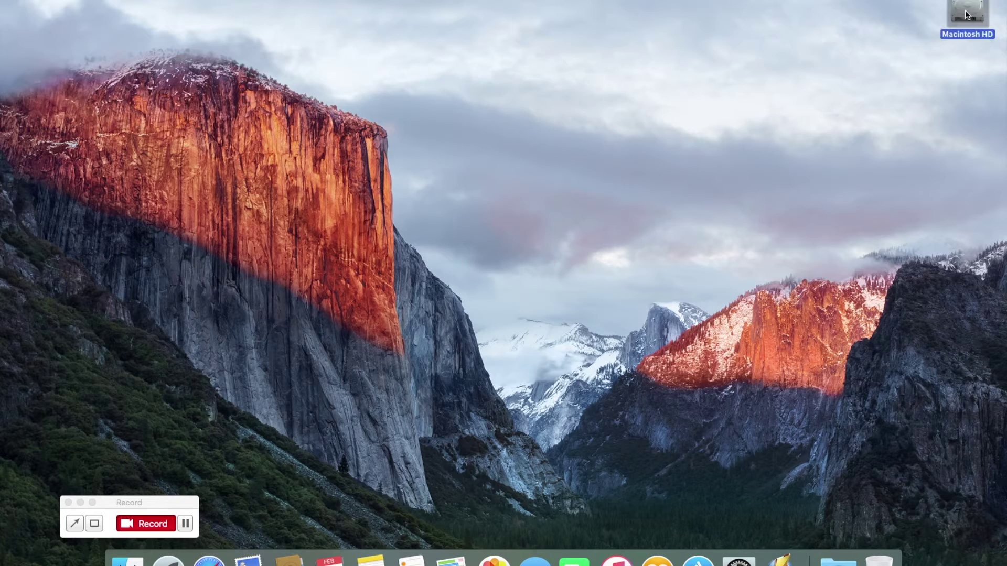
pyautogui.doubleClick(967, 15)
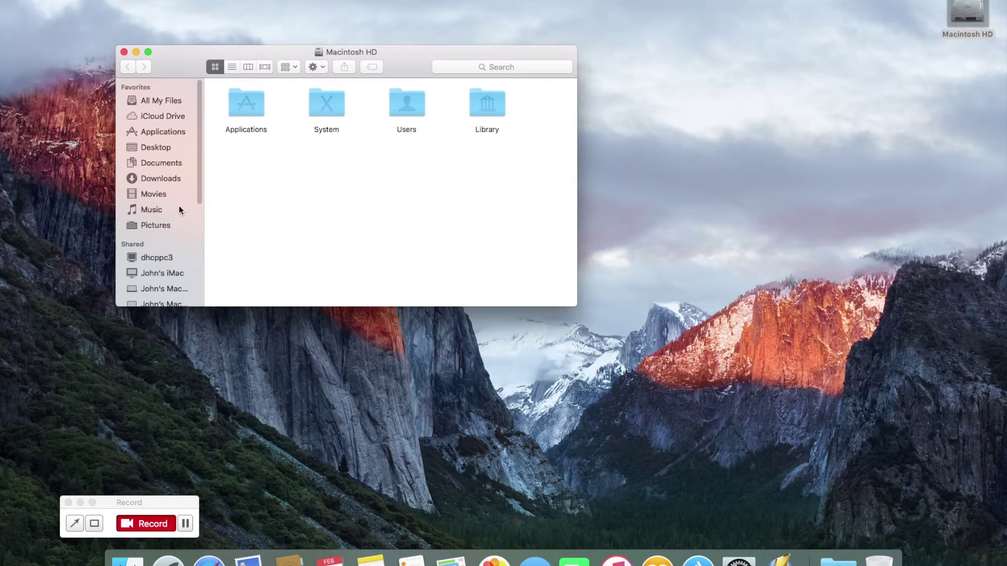
pyautogui.scroll(-4, 176, 213)
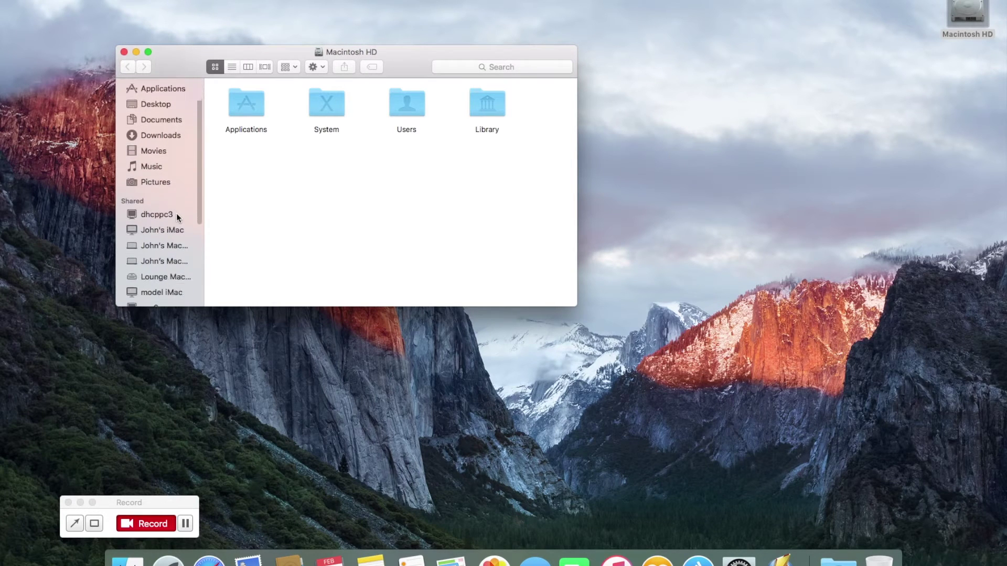
pyautogui.scroll(-1, 176, 213)
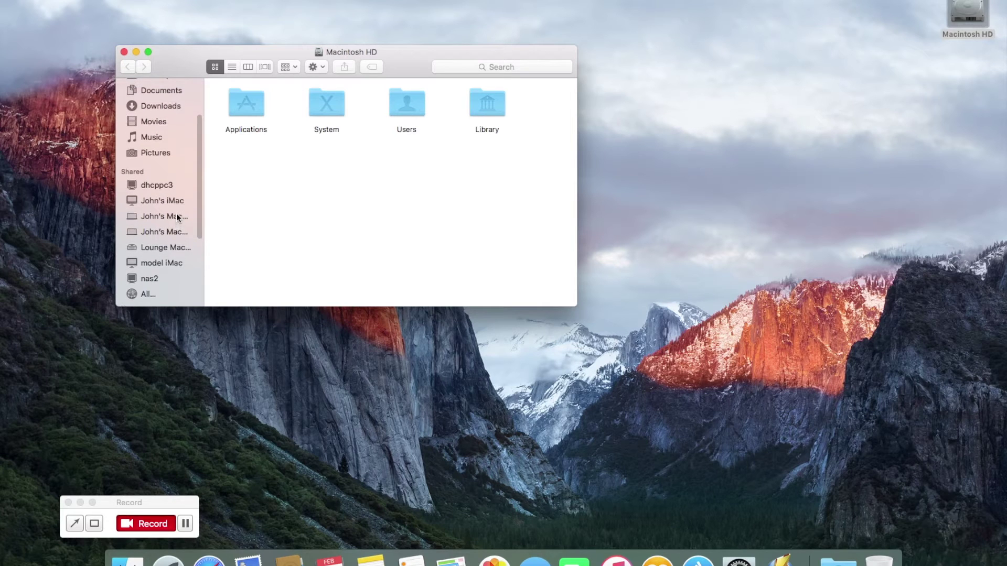
pyautogui.scroll(5, 177, 217)
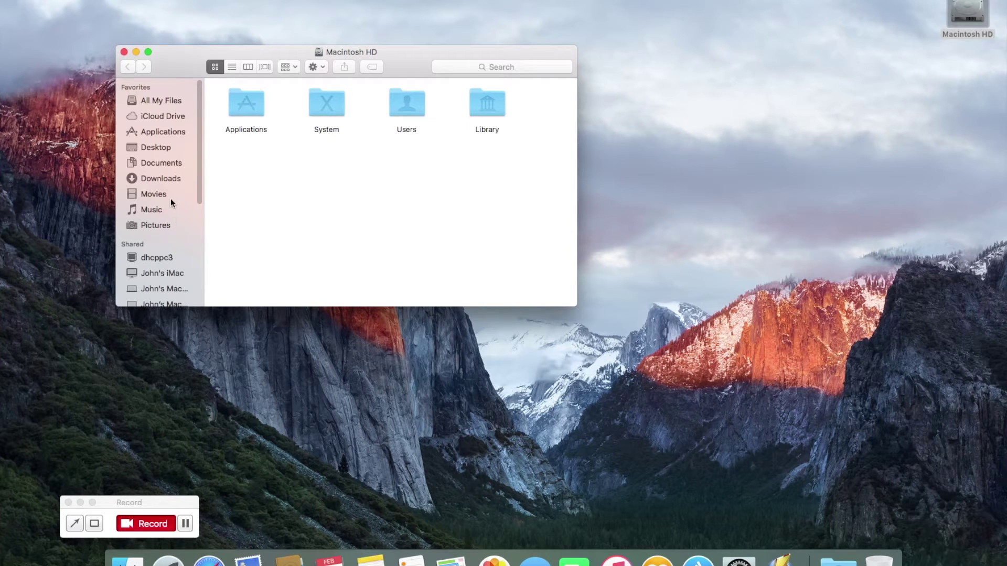
# Launch System Preferences from the Dock.
pyautogui.click(170, 502)
pyautogui.click(187, 524)
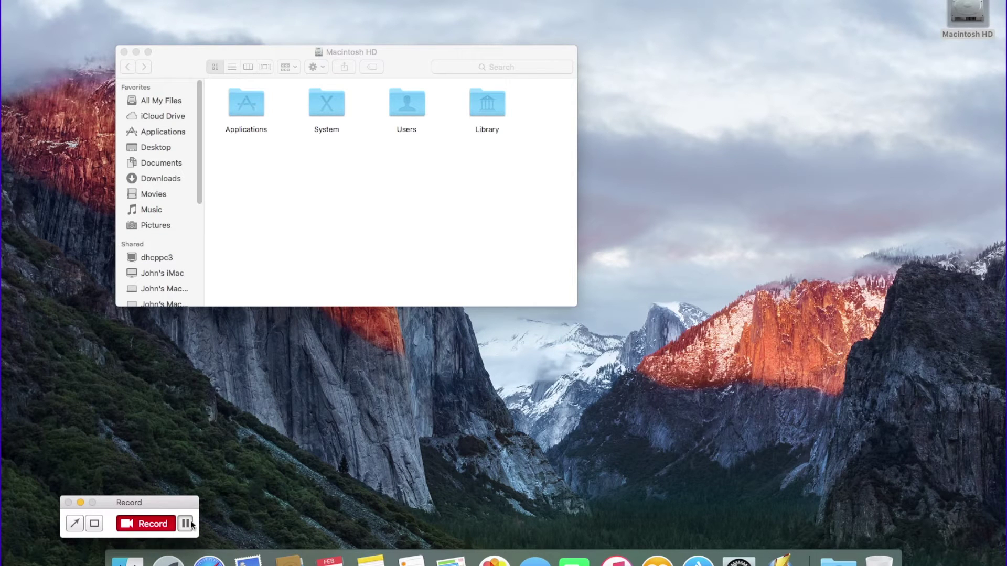
pyautogui.click(739, 557)
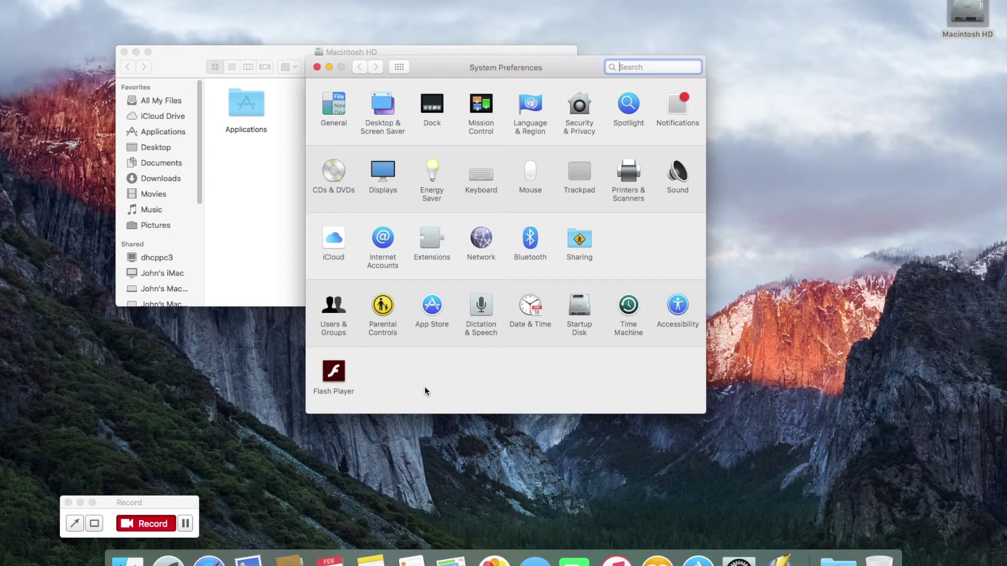
# In the Flash Player pane's Updates tab, check for updates and accept the available update.
pyautogui.click(341, 371)
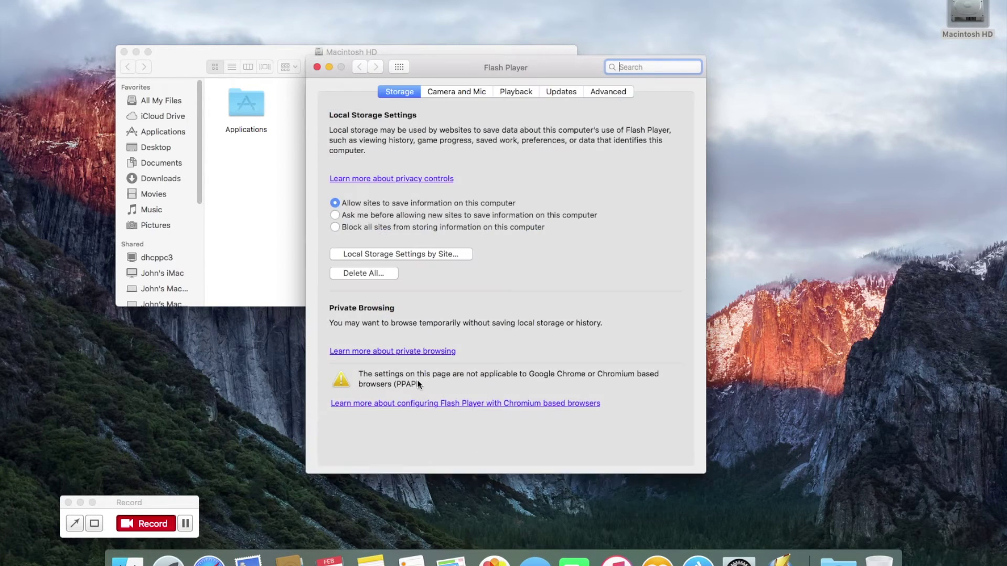
pyautogui.click(564, 96)
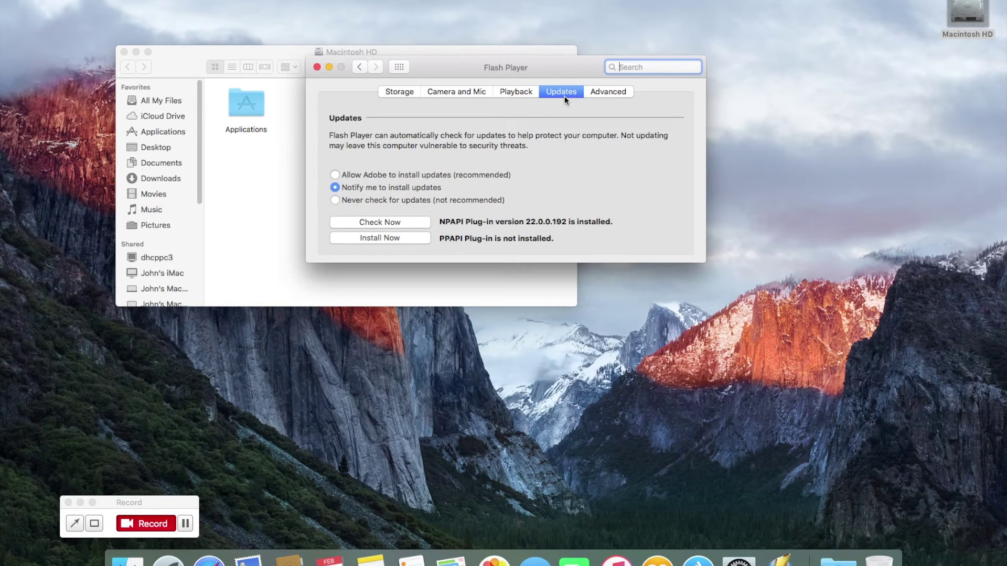
pyautogui.click(408, 226)
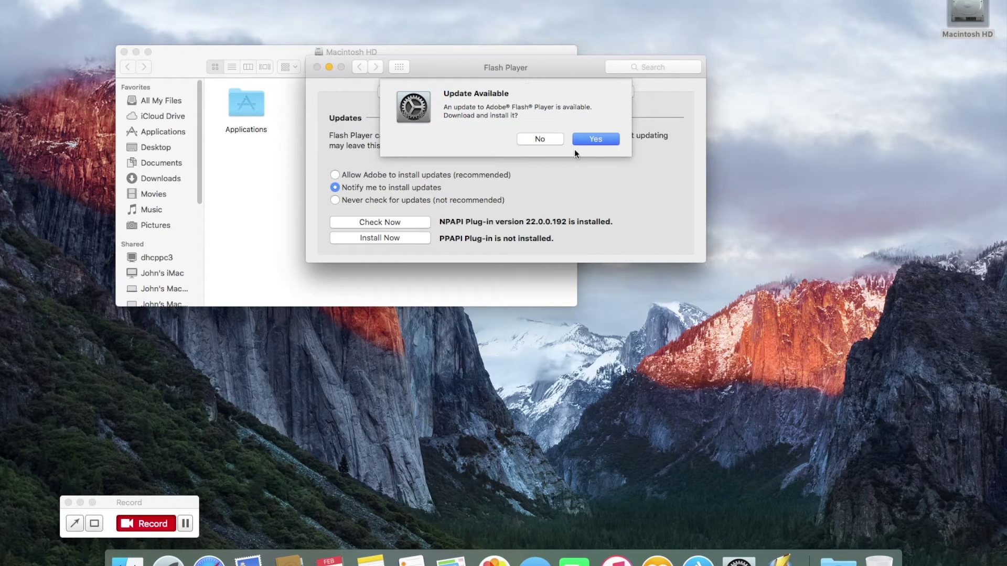
pyautogui.click(587, 139)
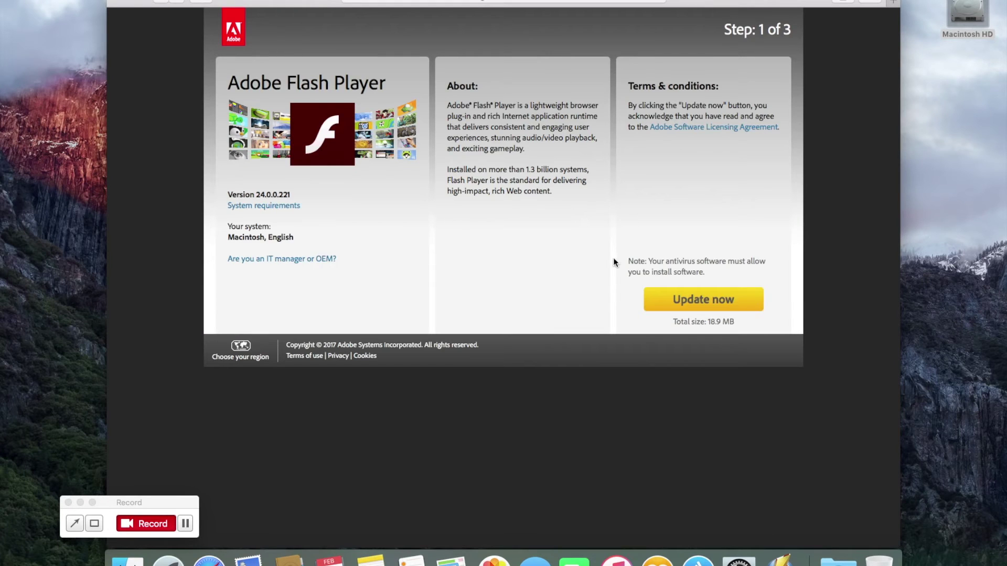
# Download AdobeFlashPlayer_24au_ast_install.dmg from Adobe's page and reveal it in Finder.
pyautogui.click(688, 298)
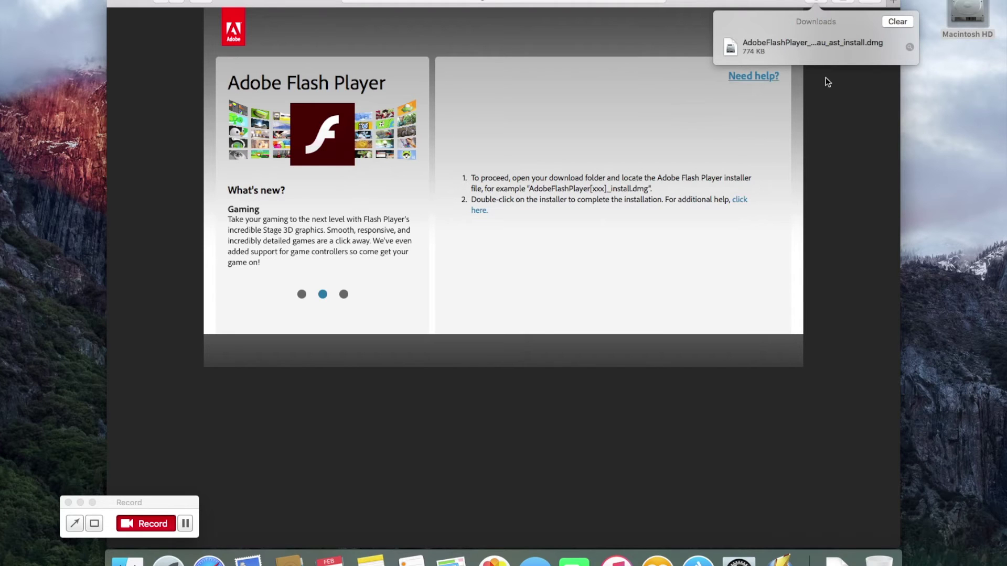
pyautogui.click(910, 49)
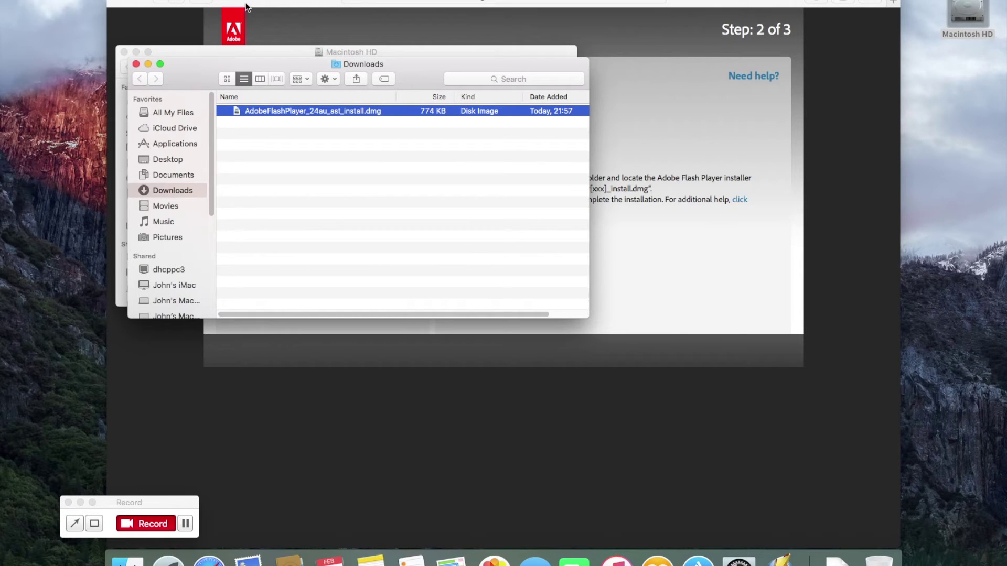
# Hide the Finder windows and quit Safari.
pyautogui.press('super+h')
pyautogui.click(50, 1)
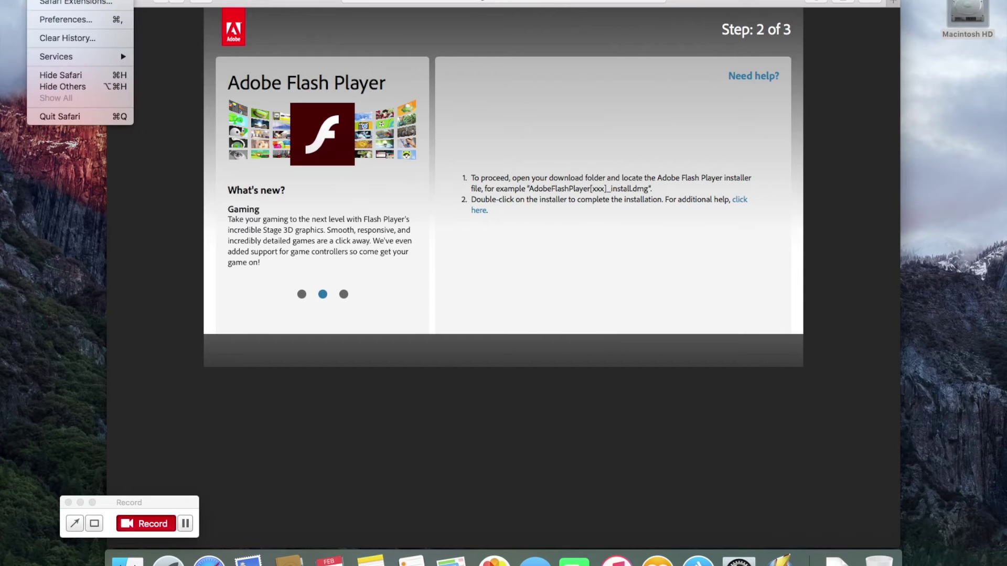
pyautogui.click(58, 117)
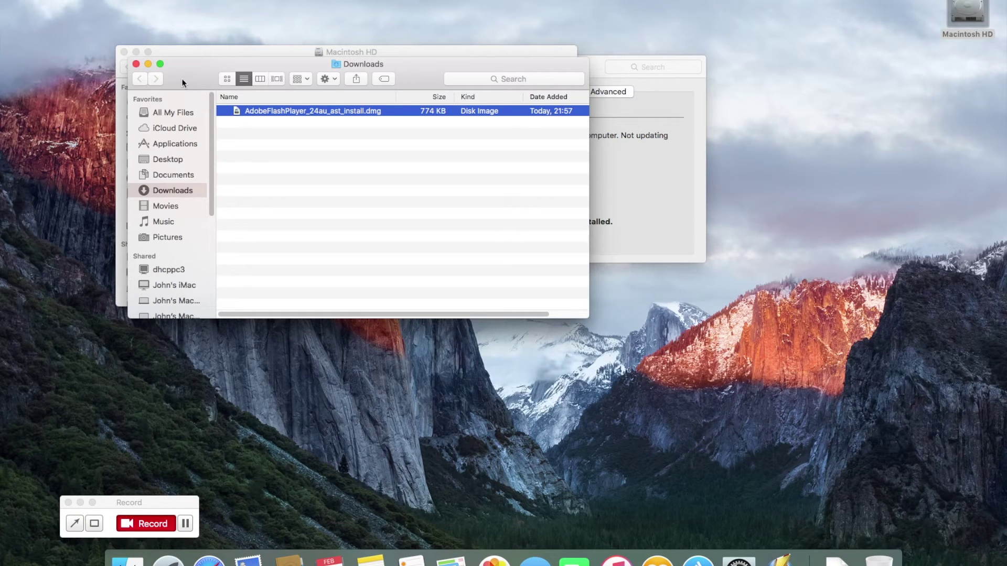
# Browse Macintosh HD > Users > macuser > Downloads and select the Flash Player installer .dmg.
pyautogui.moveTo(189, 78); pyautogui.dragTo(520, 242)
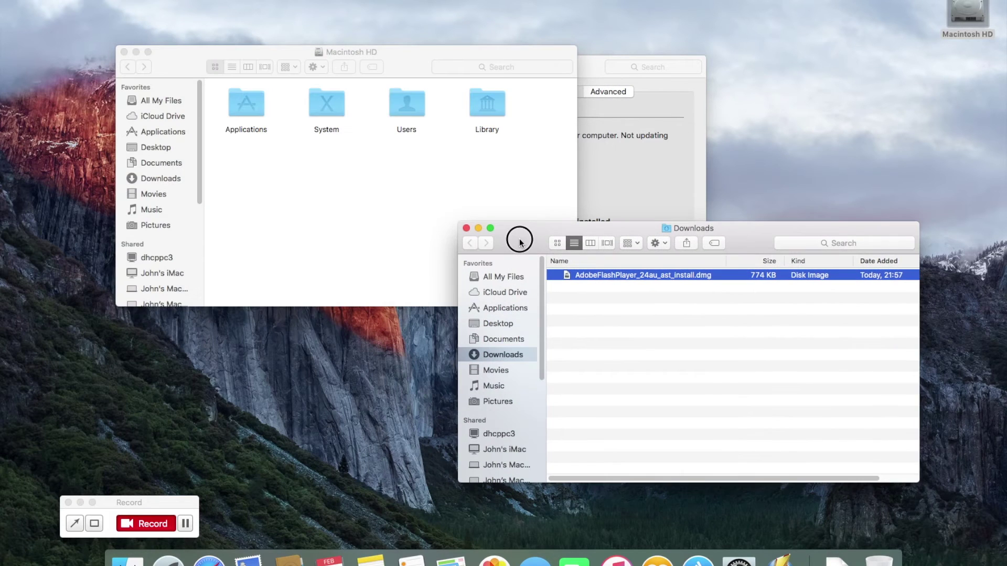
pyautogui.click(123, 51)
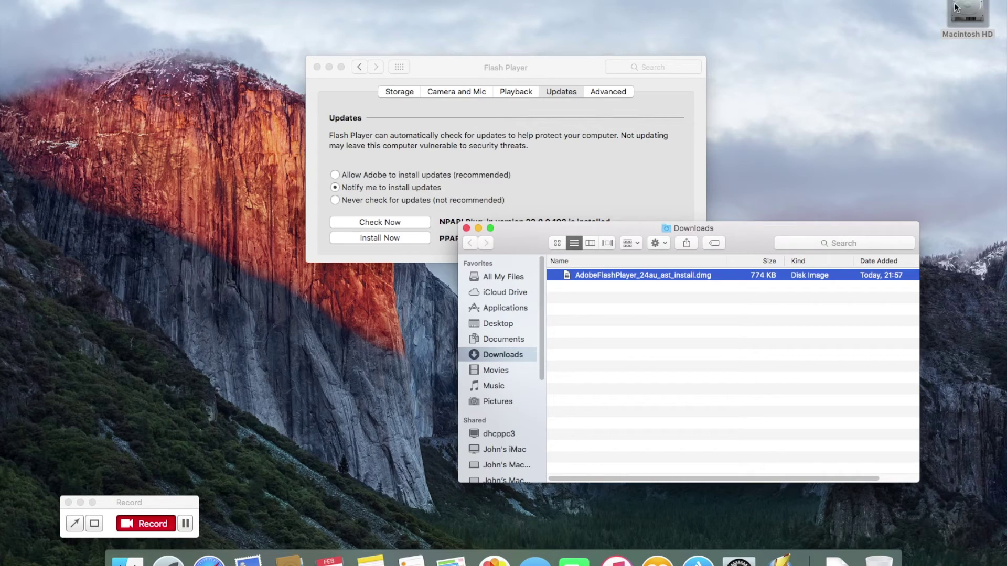
pyautogui.doubleClick(966, 13)
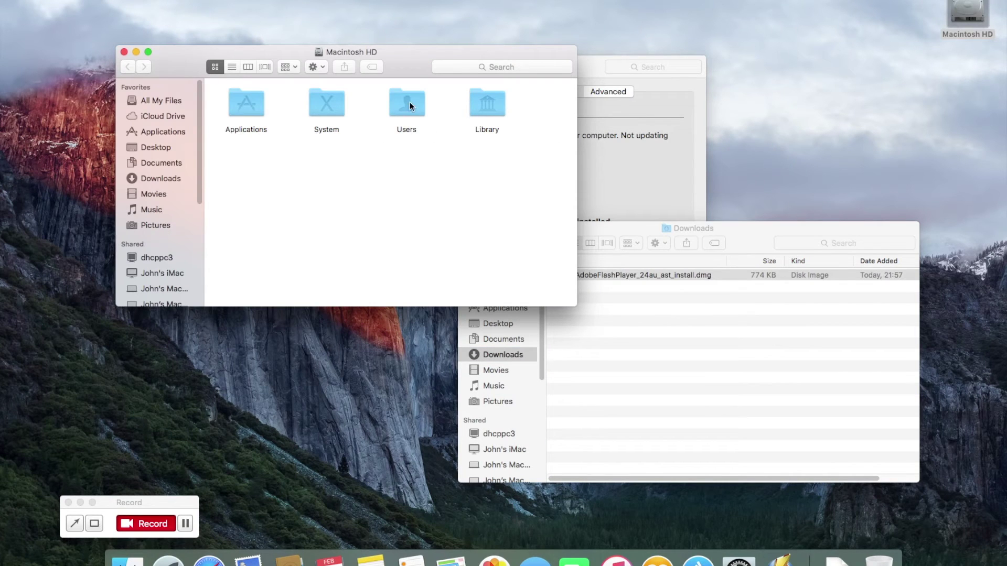
pyautogui.doubleClick(410, 102)
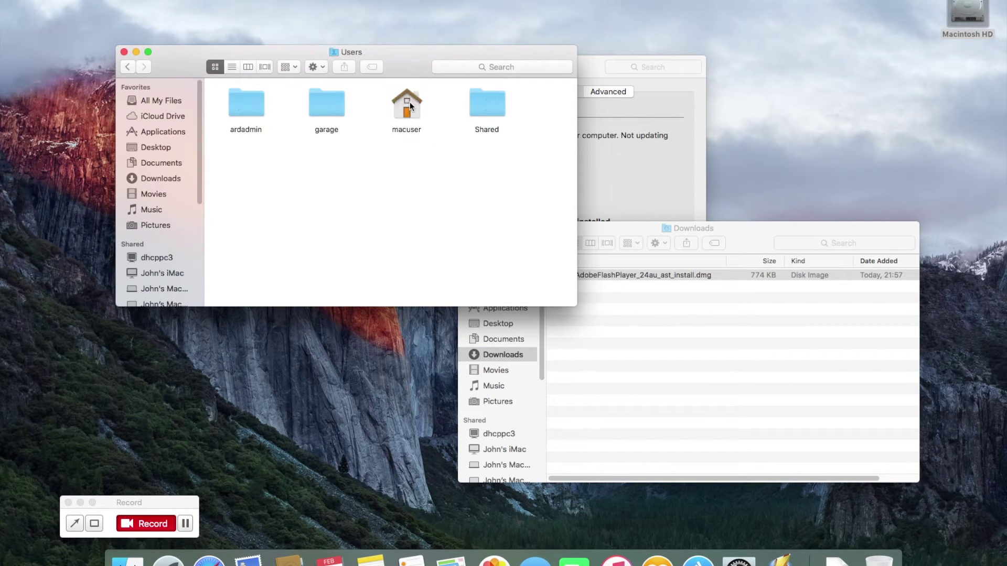
pyautogui.doubleClick(410, 103)
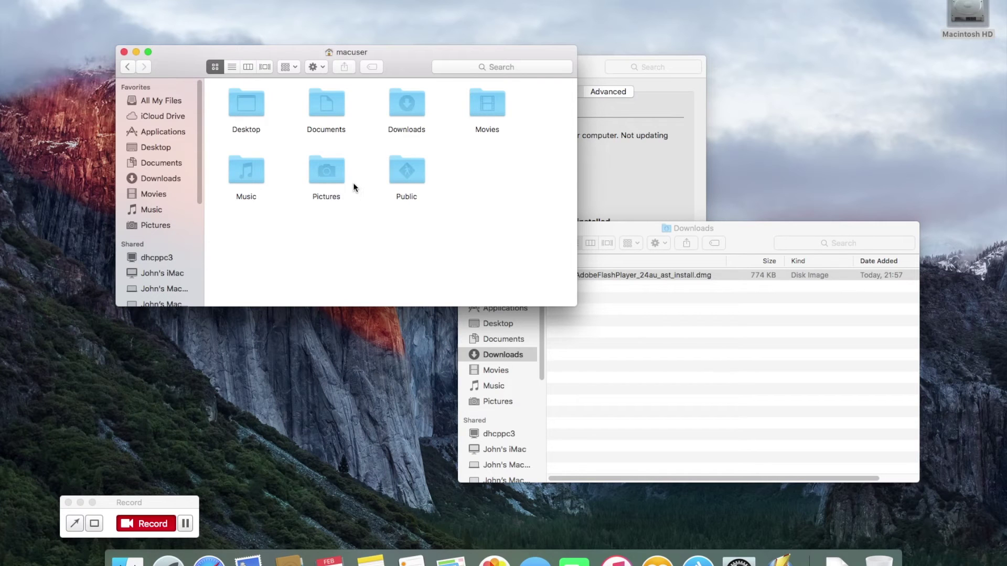
pyautogui.doubleClick(408, 104)
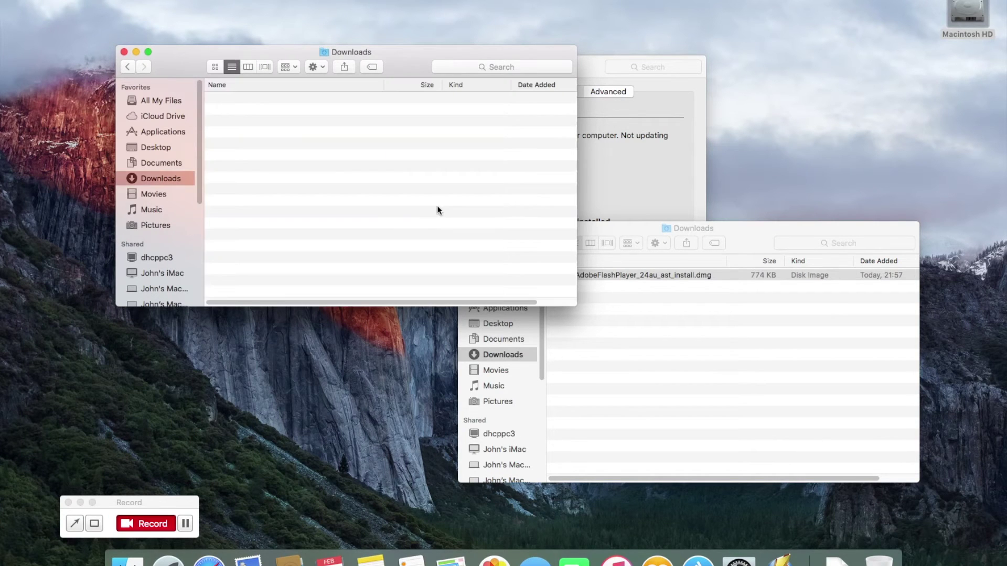
pyautogui.click(319, 99)
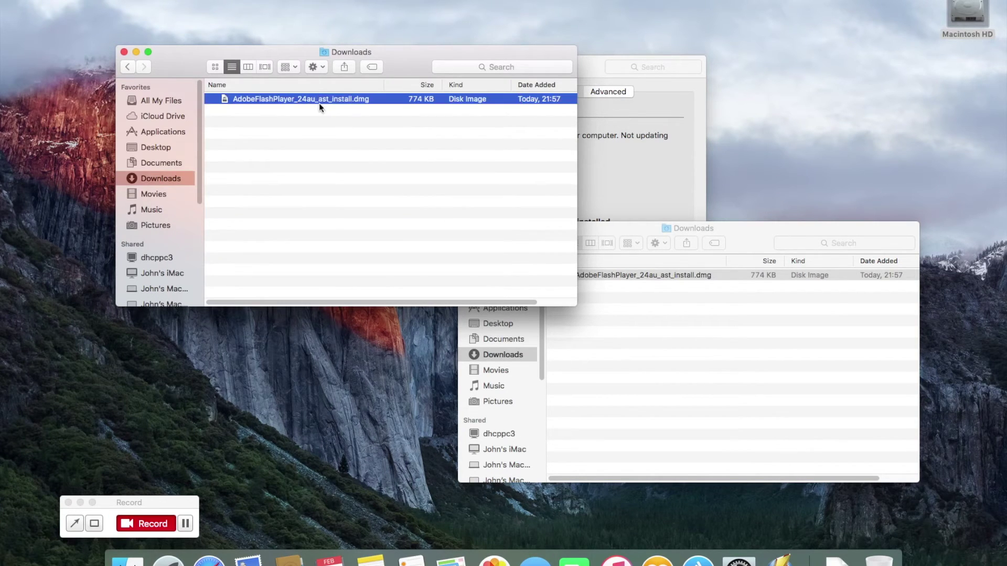
# Close the duplicate Downloads windows, leaving one that lists AdobeFlashPlayer_24au_ast_install.dmg.
pyautogui.click(632, 322)
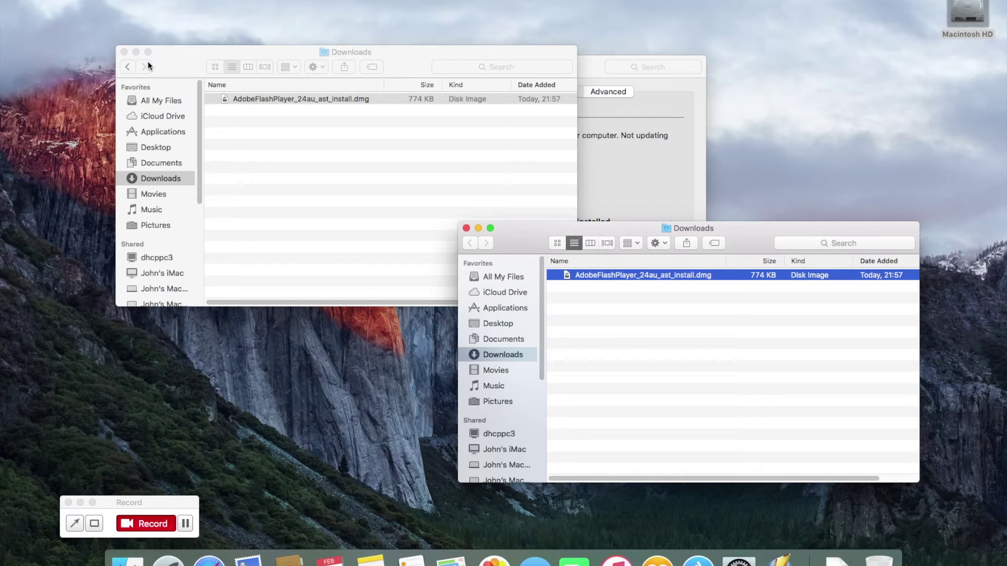
pyautogui.click(124, 52)
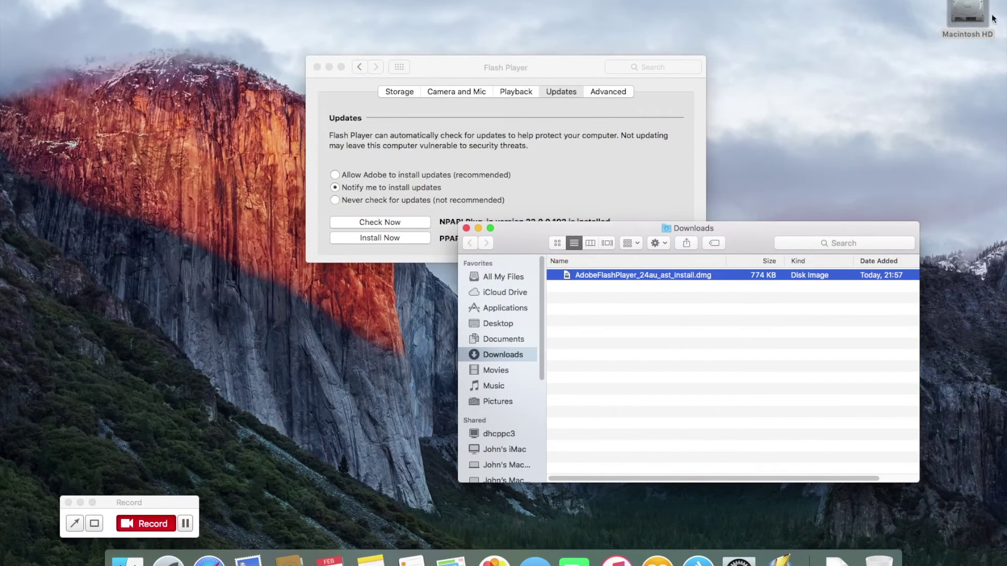
pyautogui.doubleClick(968, 14)
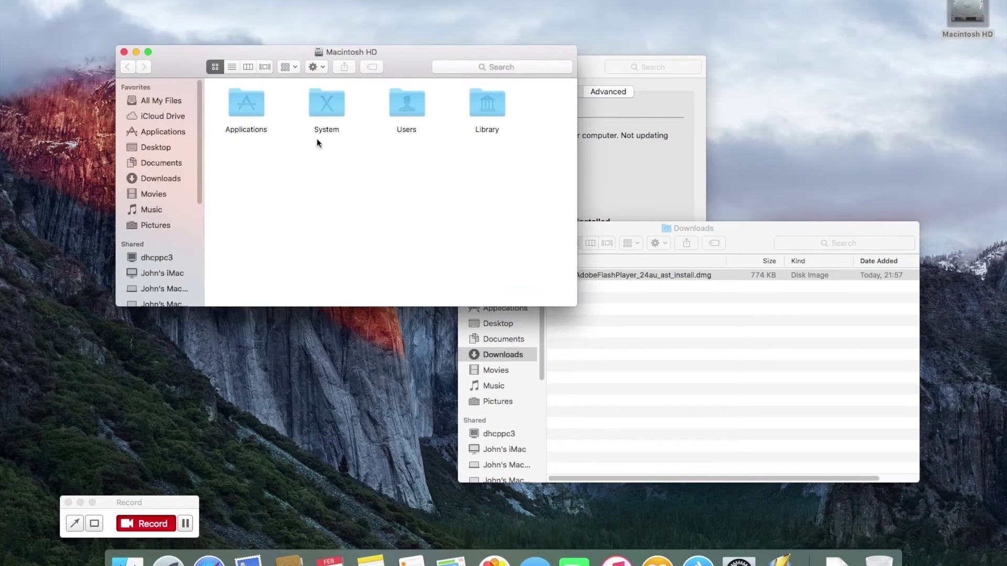
pyautogui.click(156, 178)
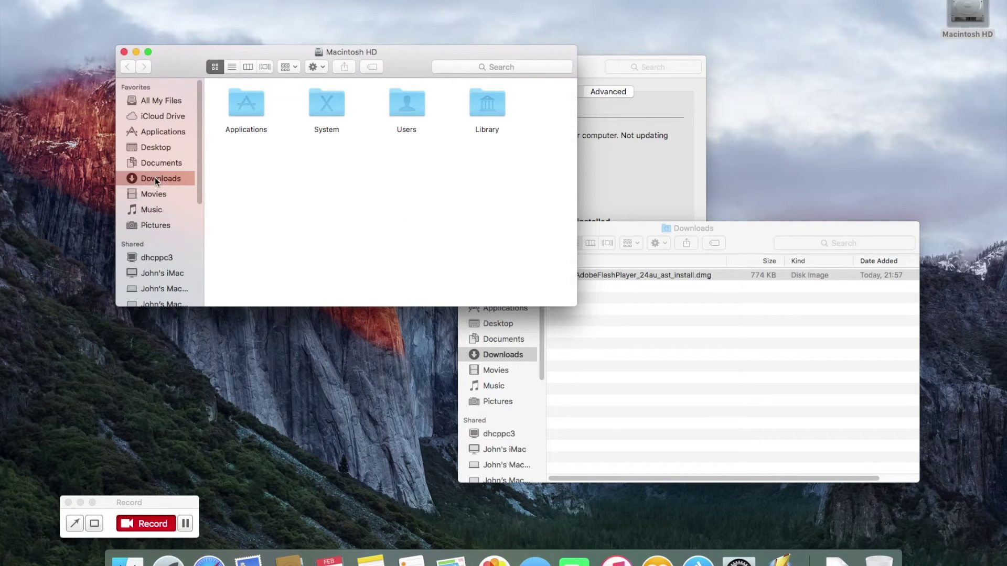
pyautogui.click(294, 99)
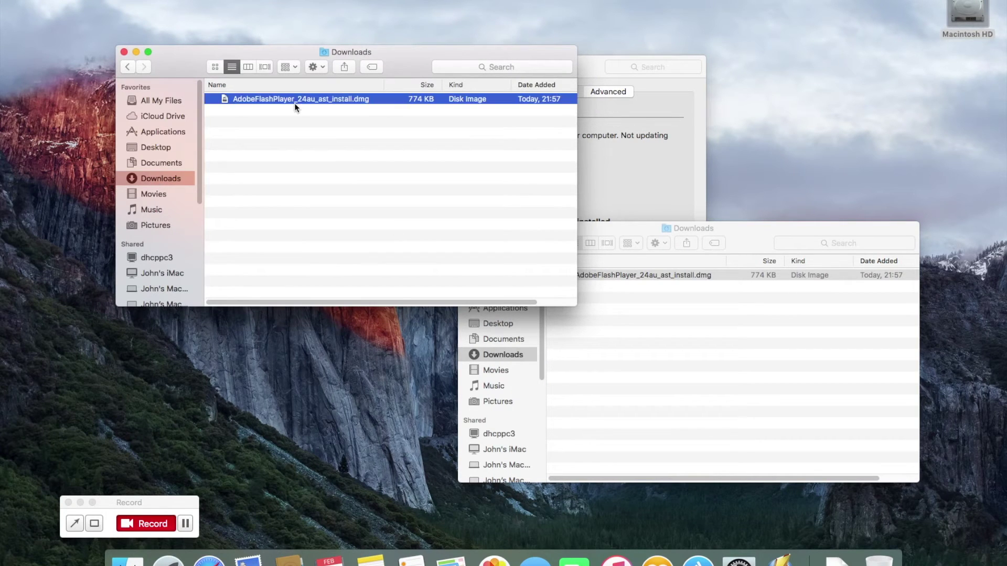
pyautogui.click(123, 51)
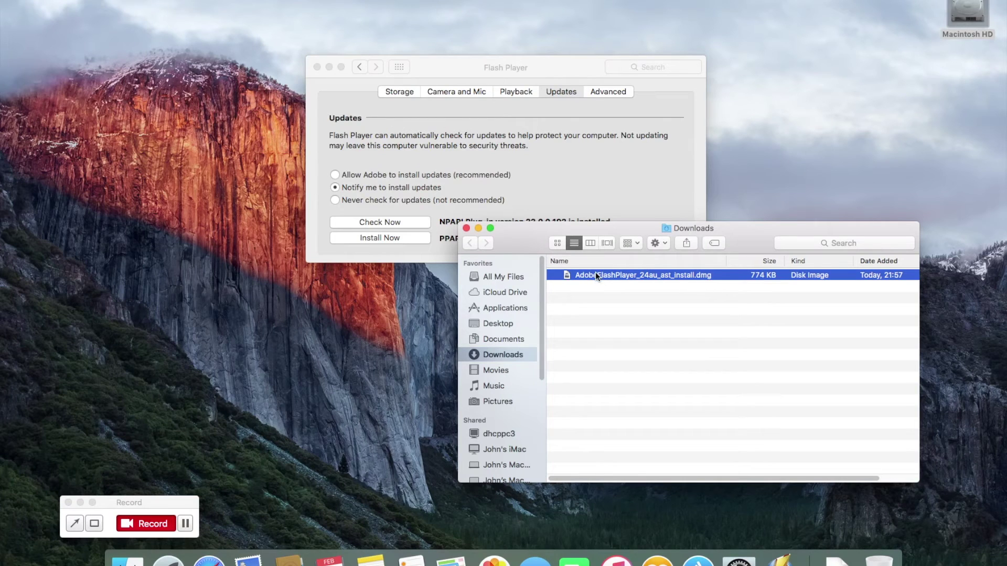
# Mount the installer .dmg, launch Install Adobe Flash Player, approve opening it, and enter the admin password.
pyautogui.press('super+o')
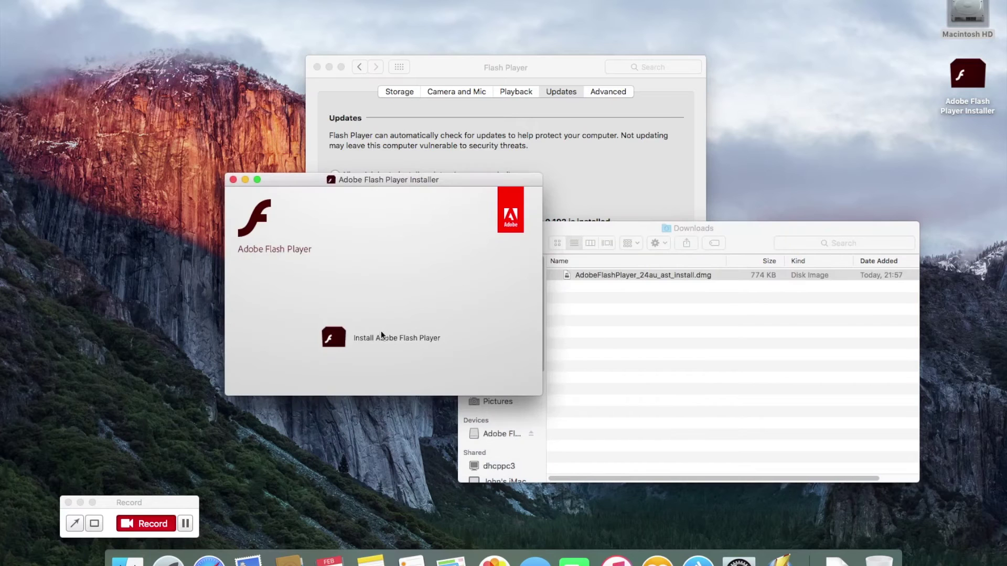
pyautogui.doubleClick(346, 337)
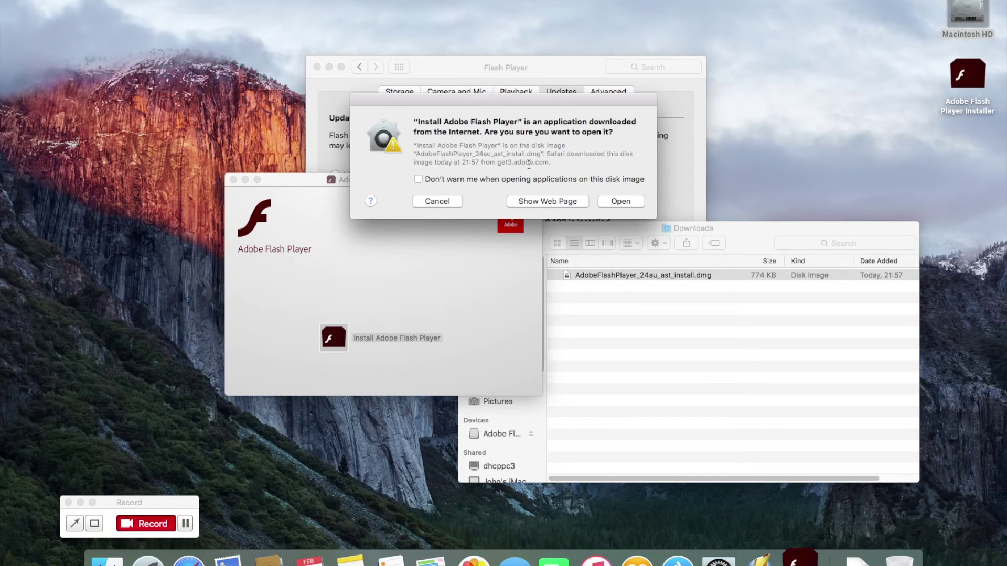
pyautogui.click(621, 202)
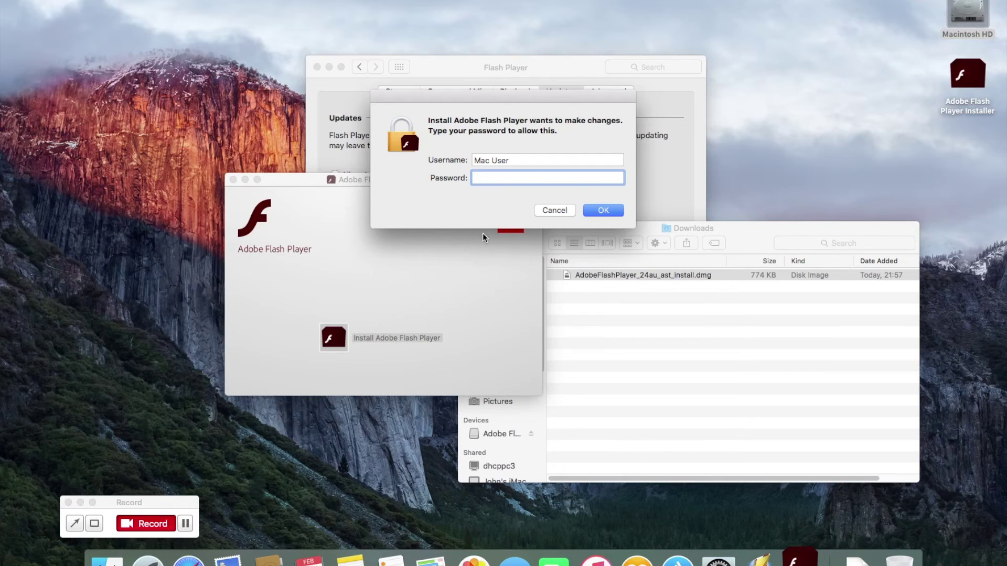
pyautogui.write('*******')
pyautogui.press('Return')
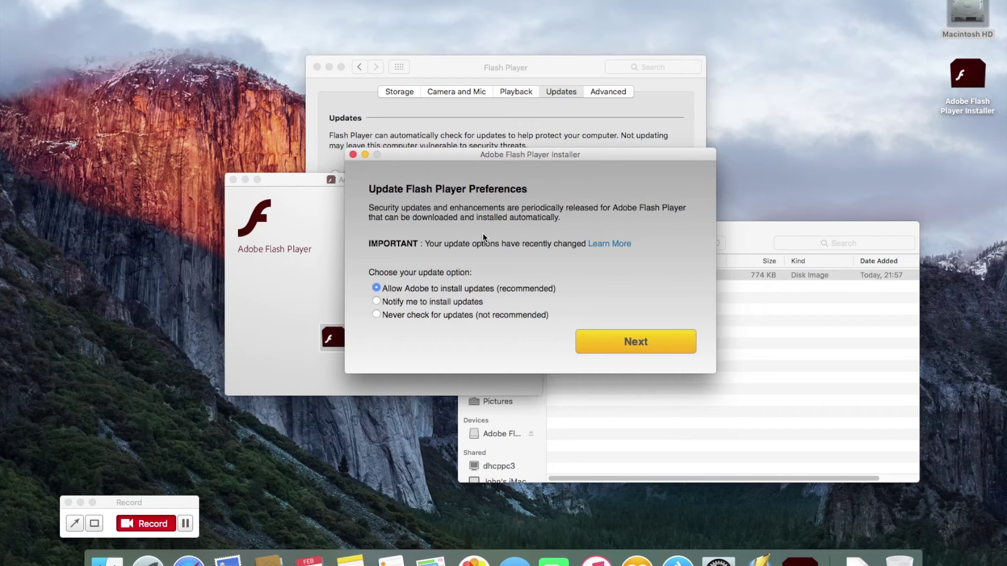
# Keep 'Allow Adobe to install updates' selected and proceed with the Flash Player installation.
pyautogui.click(618, 349)
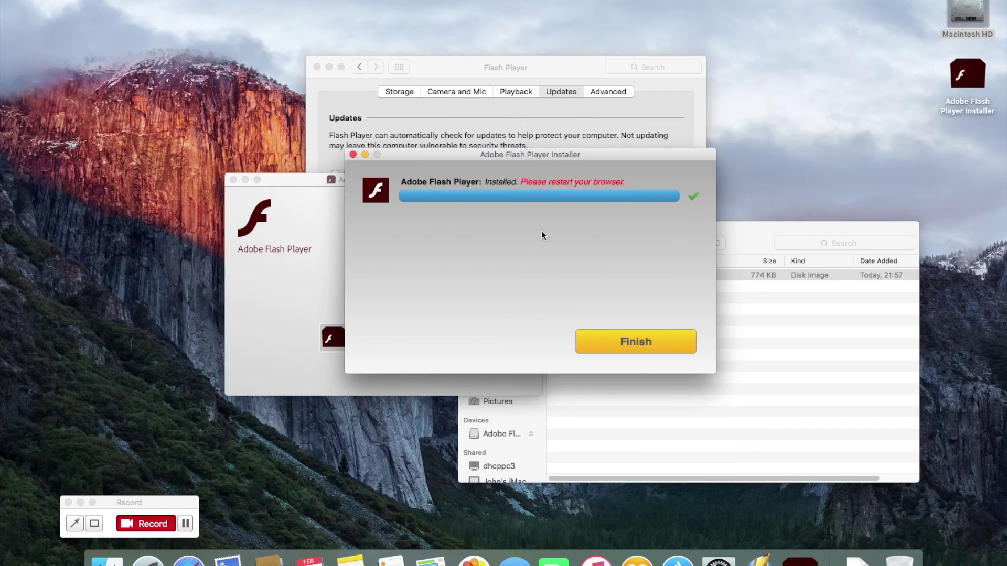
# Finish the installer, close the installer volume and Downloads windows, and quit Safari.
pyautogui.click(609, 347)
pyautogui.click(233, 179)
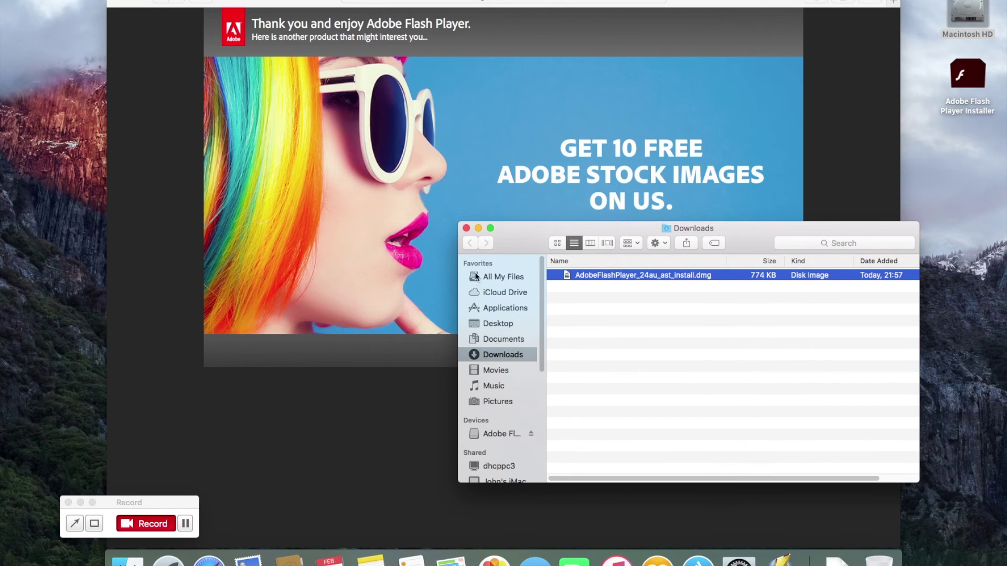
pyautogui.click(466, 228)
pyautogui.click(52, 2)
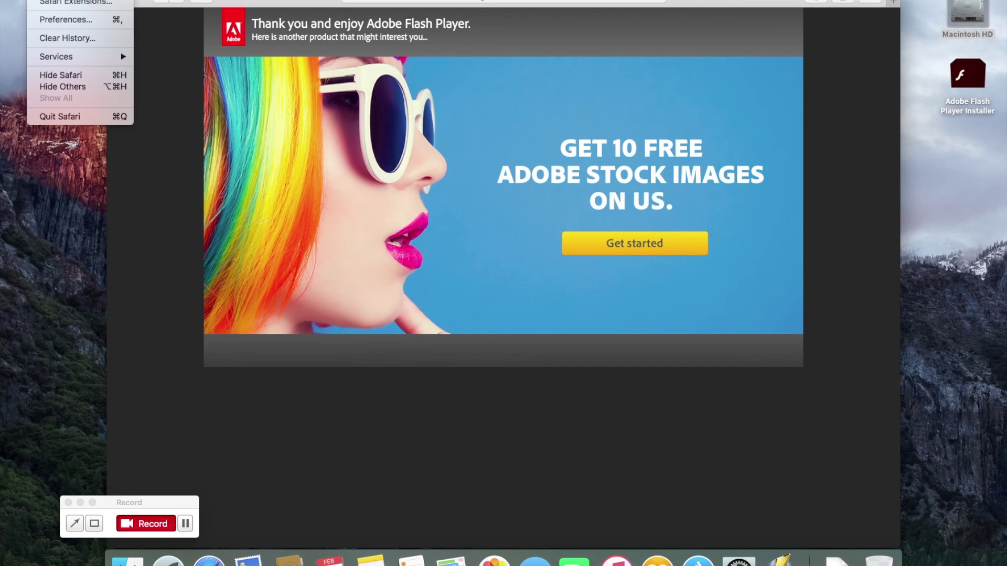
pyautogui.click(74, 116)
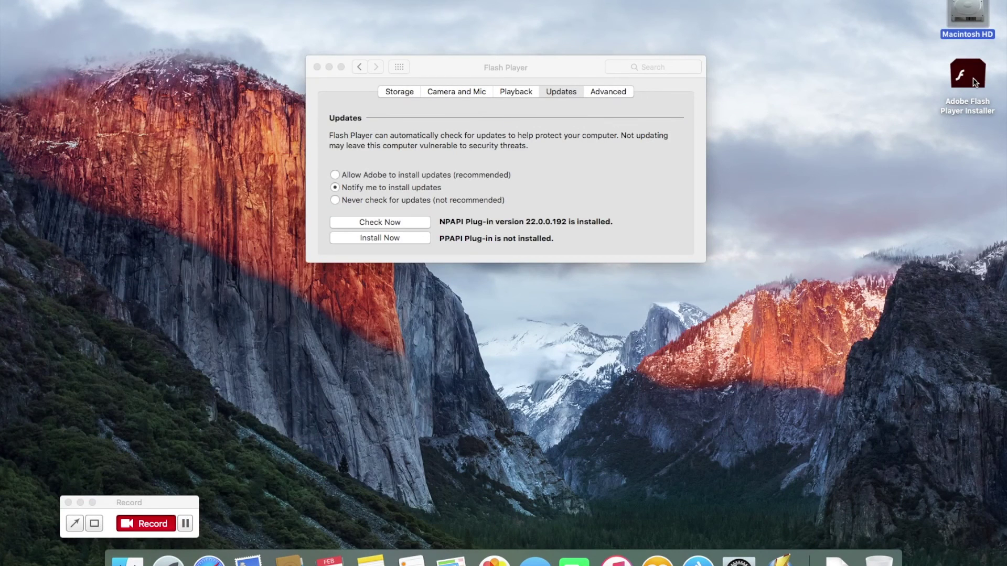
# Eject the Adobe Flash Player Installer disk and move the installer .dmg from Downloads to the Trash.
pyautogui.rightClick(973, 78)
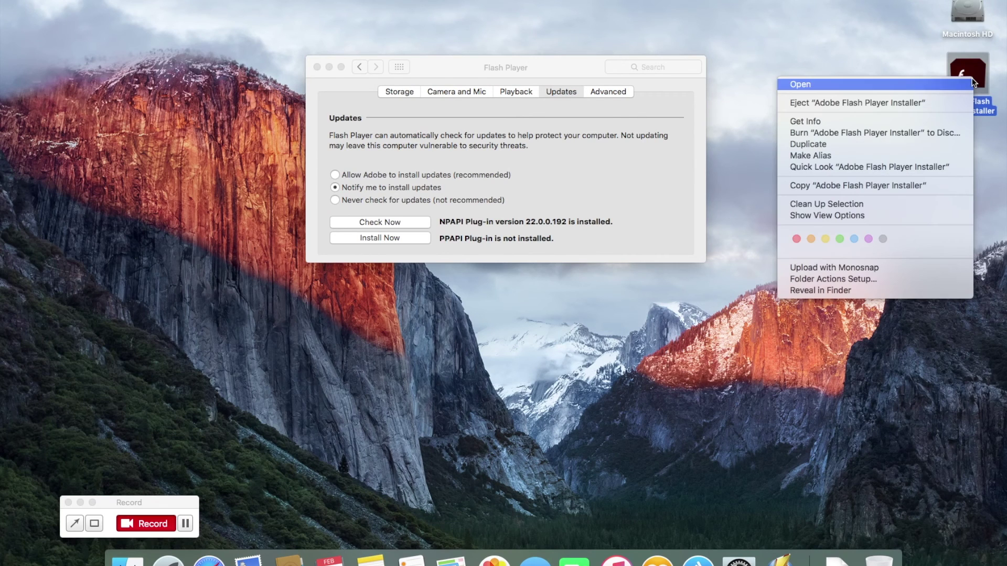
pyautogui.click(941, 104)
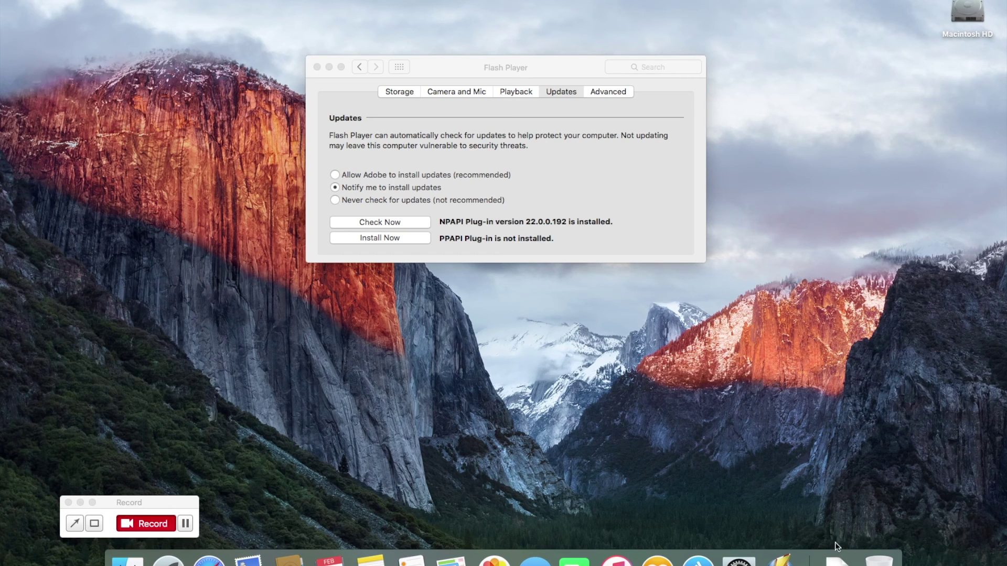
pyautogui.click(837, 561)
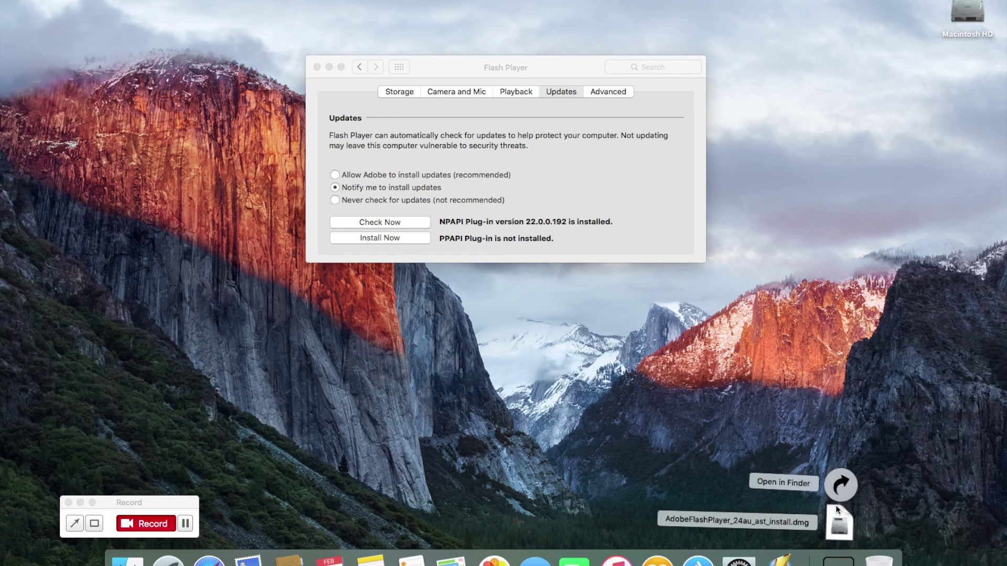
pyautogui.click(838, 472)
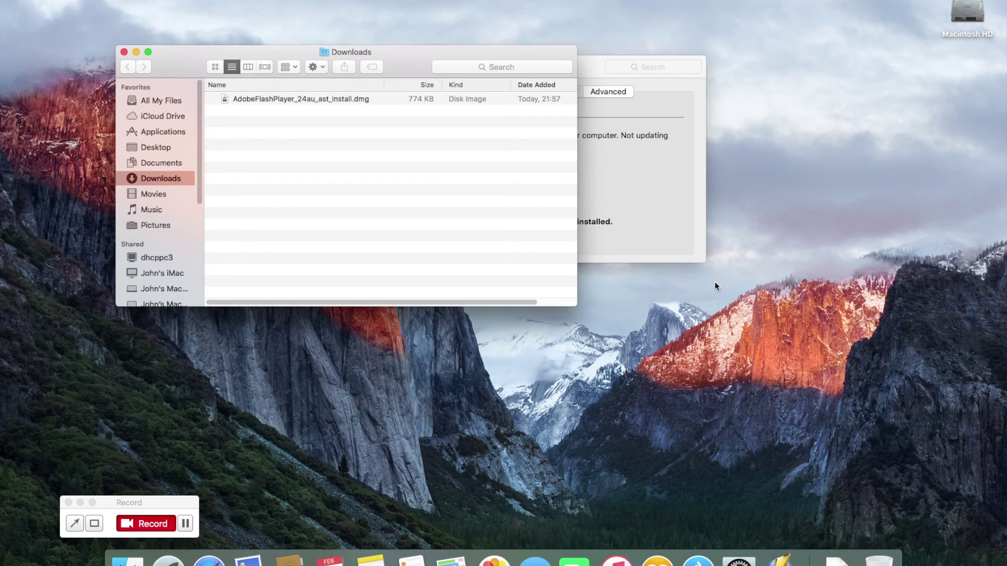
pyautogui.click(324, 107)
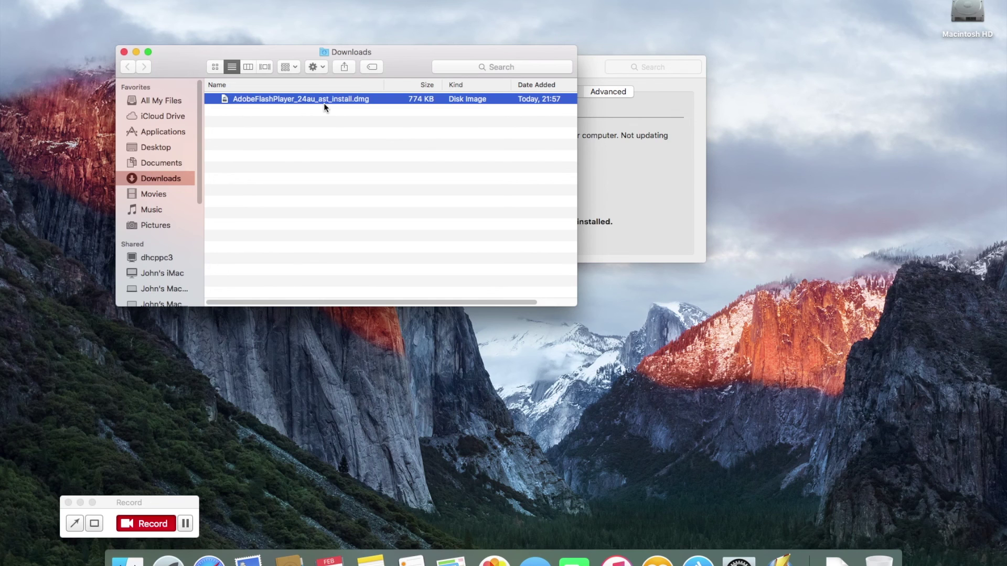
pyautogui.rightClick(323, 103)
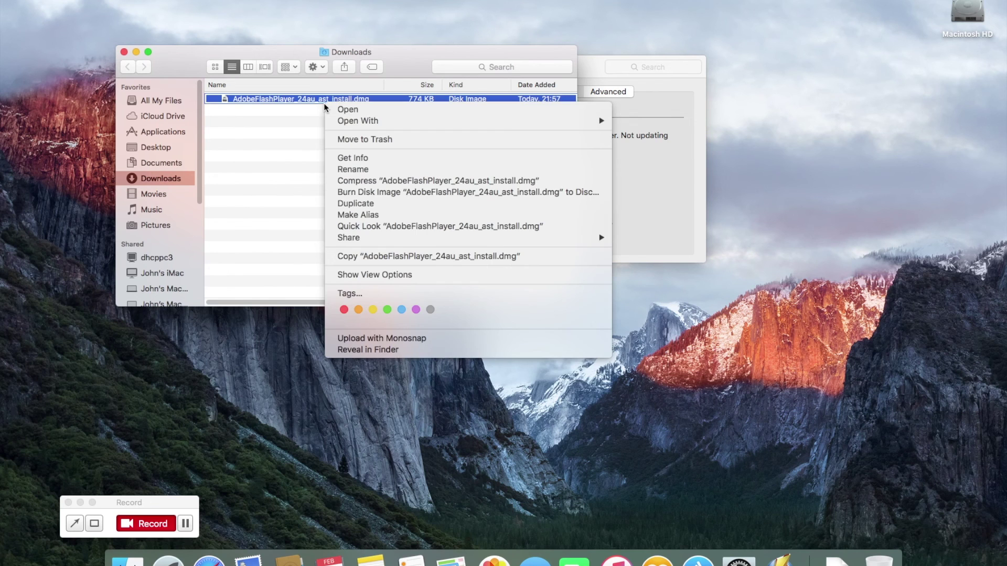
pyautogui.click(351, 139)
pyautogui.click(124, 51)
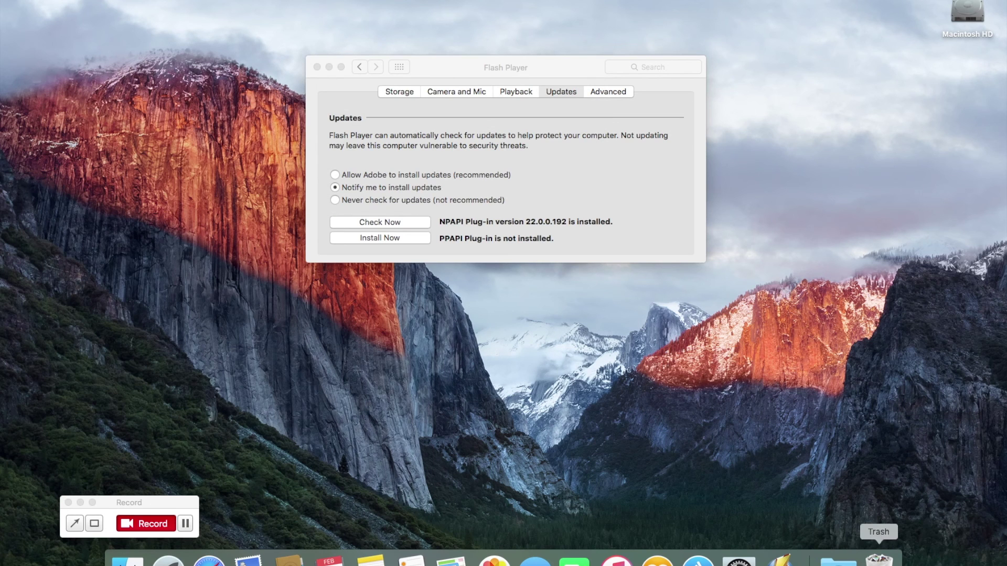
# Empty the Trash, confirming the permanent deletion.
pyautogui.rightClick(879, 558)
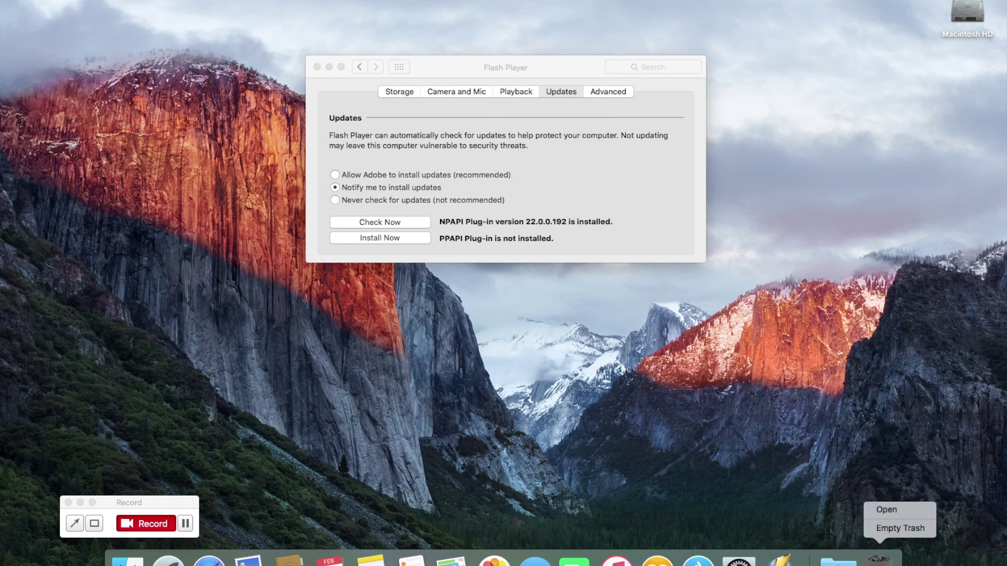
pyautogui.click(884, 533)
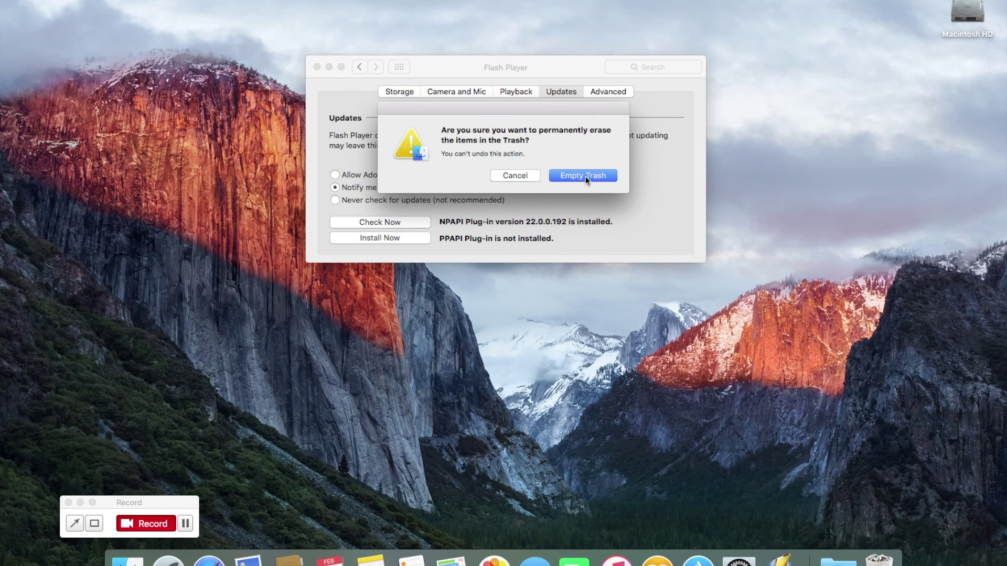
pyautogui.click(585, 176)
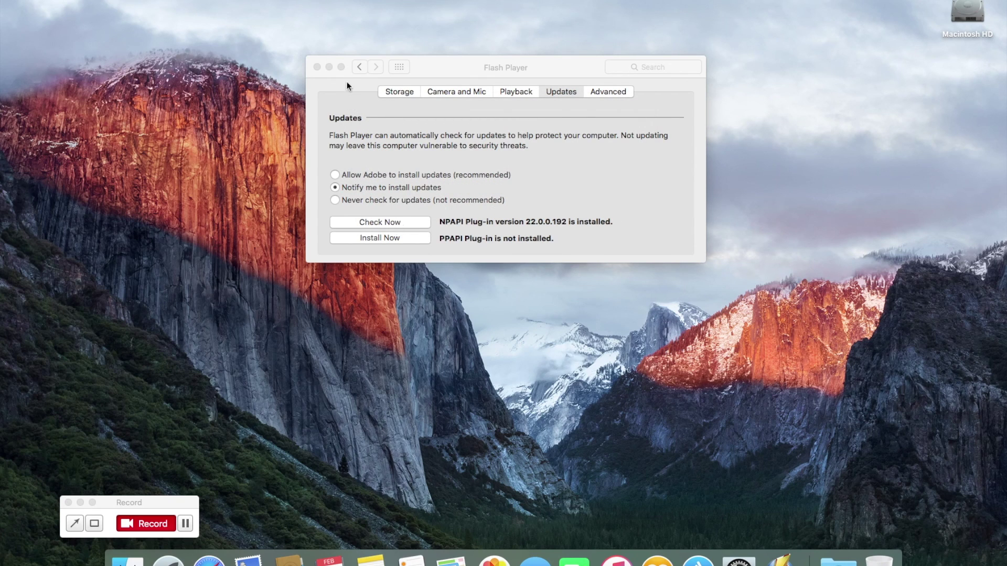
# Rerun Check Now in the Flash Player pane and dismiss the 'No New Updates' notice.
pyautogui.click(358, 67)
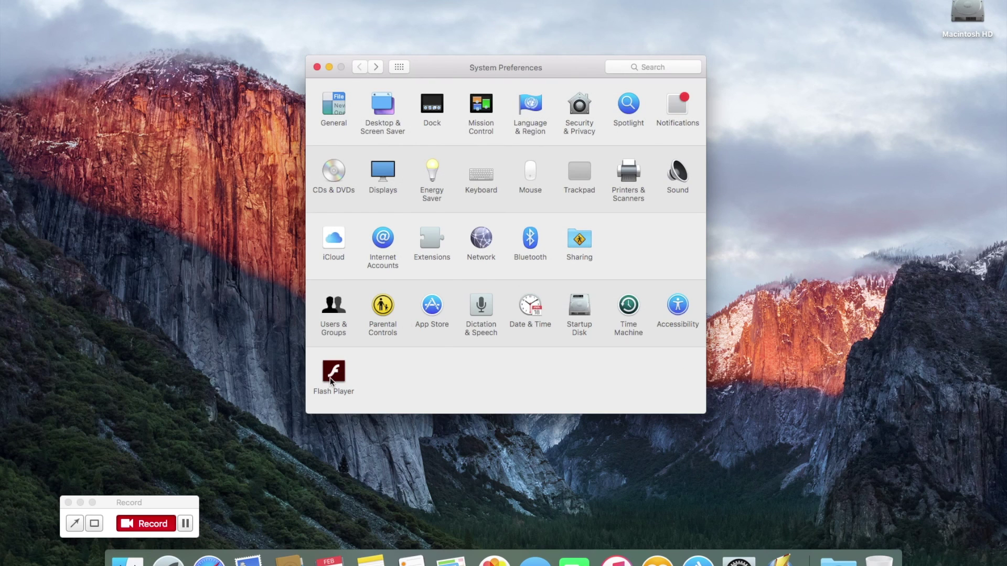
pyautogui.click(330, 377)
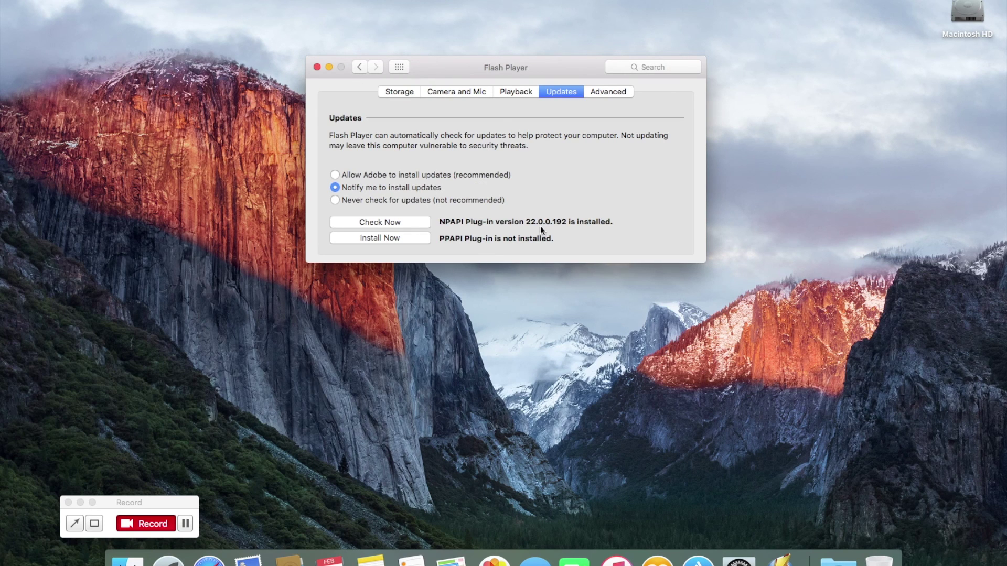
pyautogui.click(399, 222)
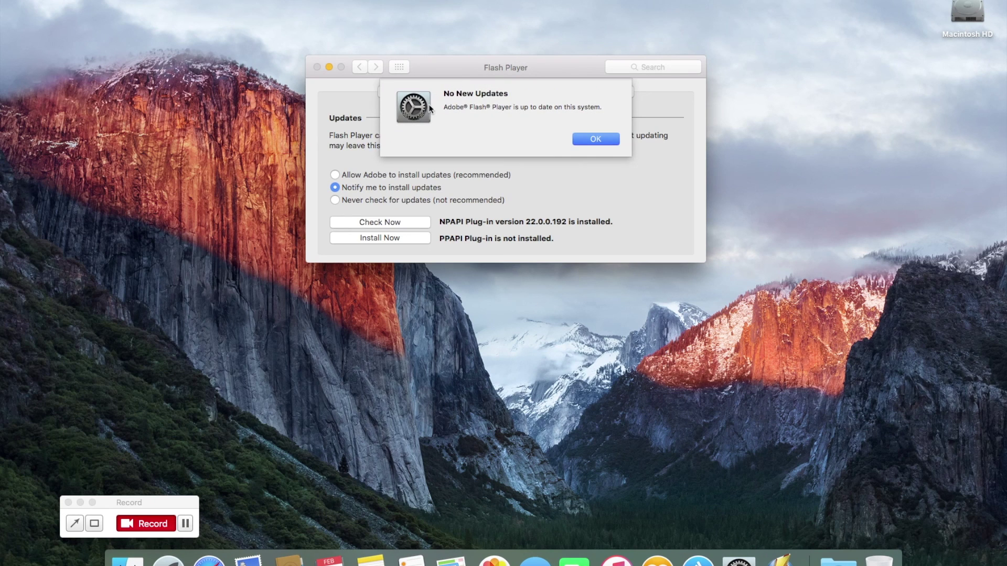
pyautogui.click(595, 139)
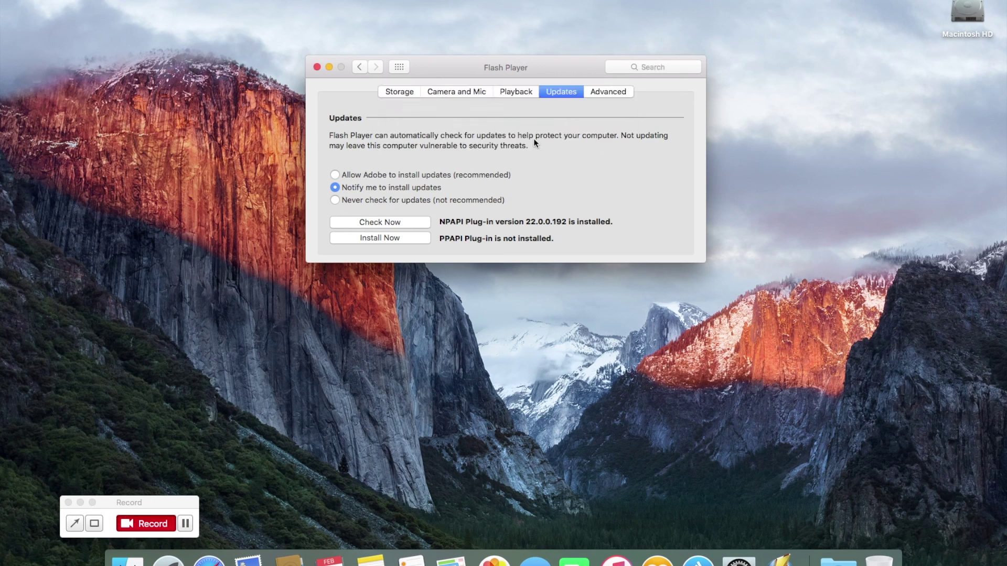